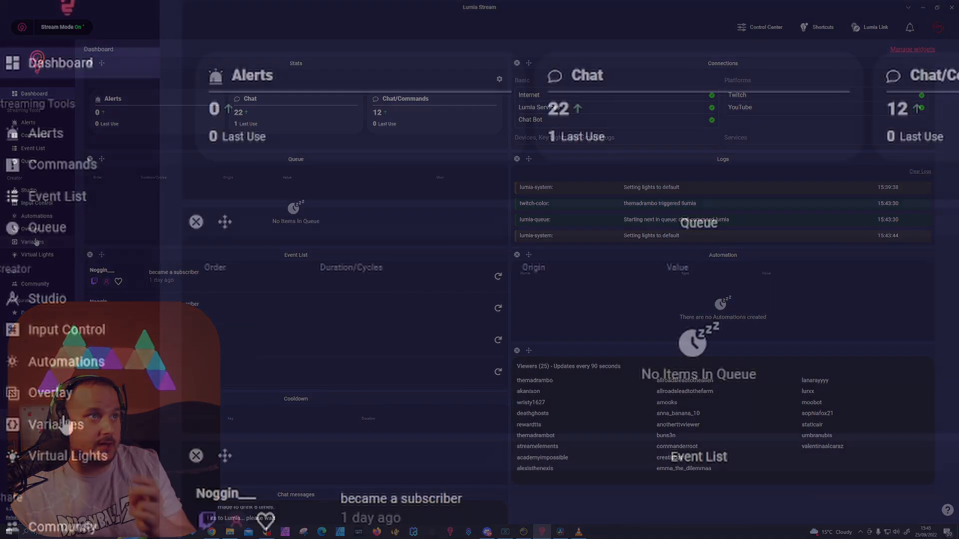
Add a new variable and name it LumiaStream
click(64, 425)
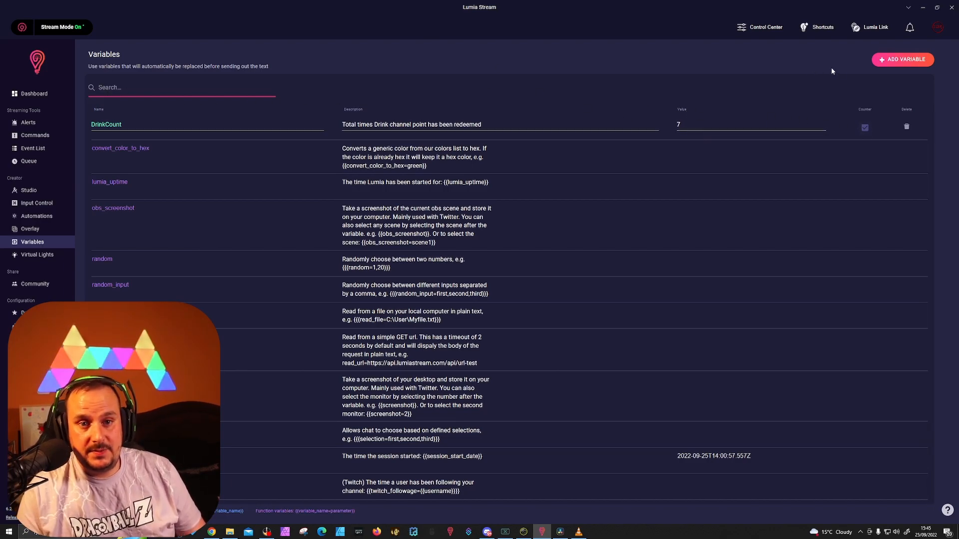
click(916, 65)
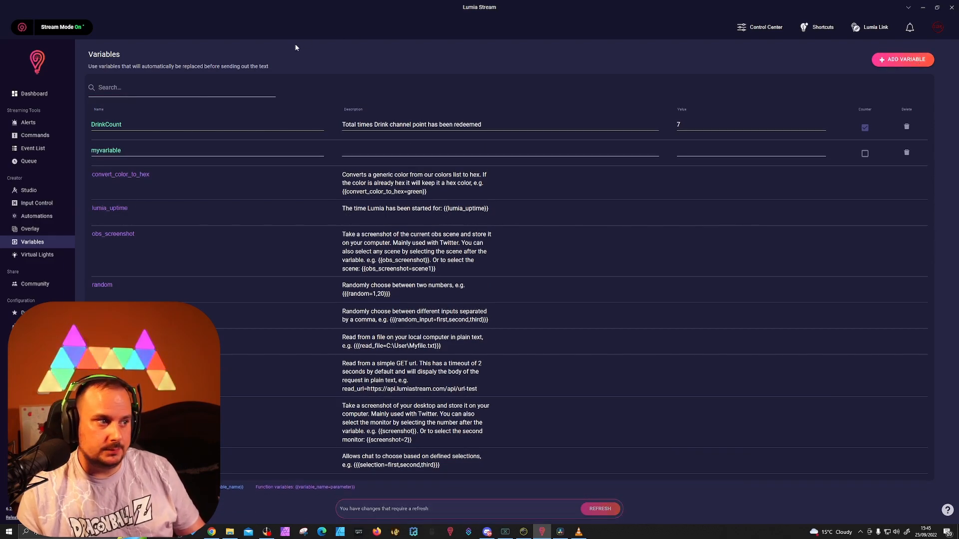
click(128, 156)
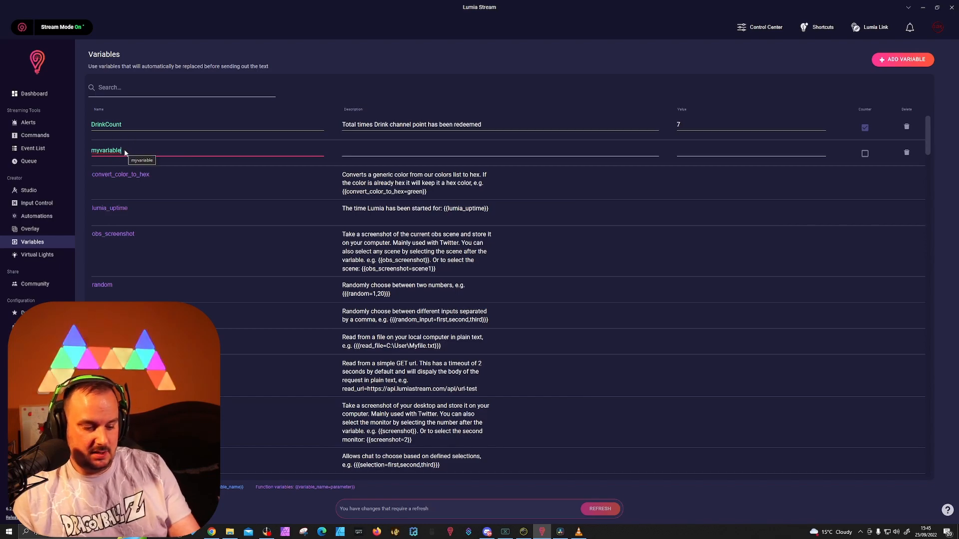
key(BackSpace)
key(BackSpace)
key(BackSpace)
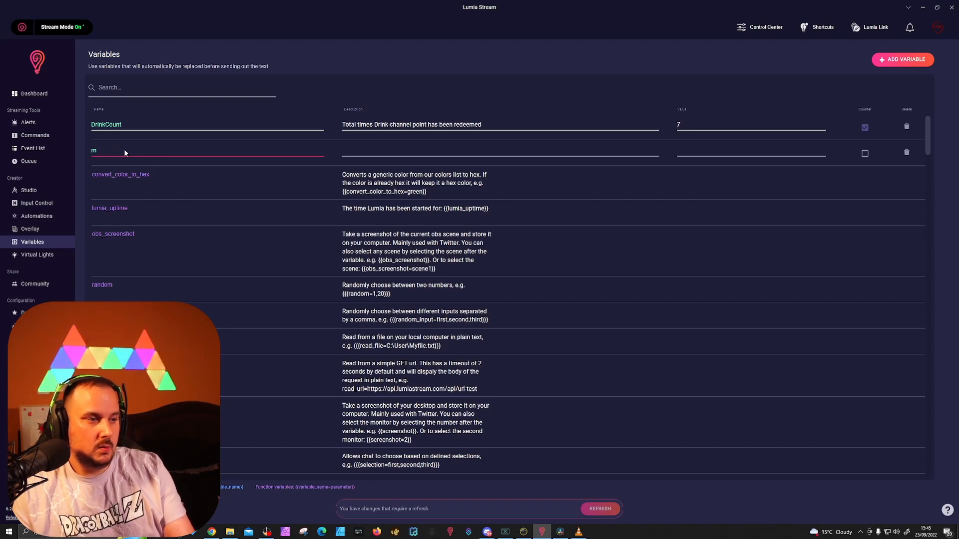
text(LumiaStream)
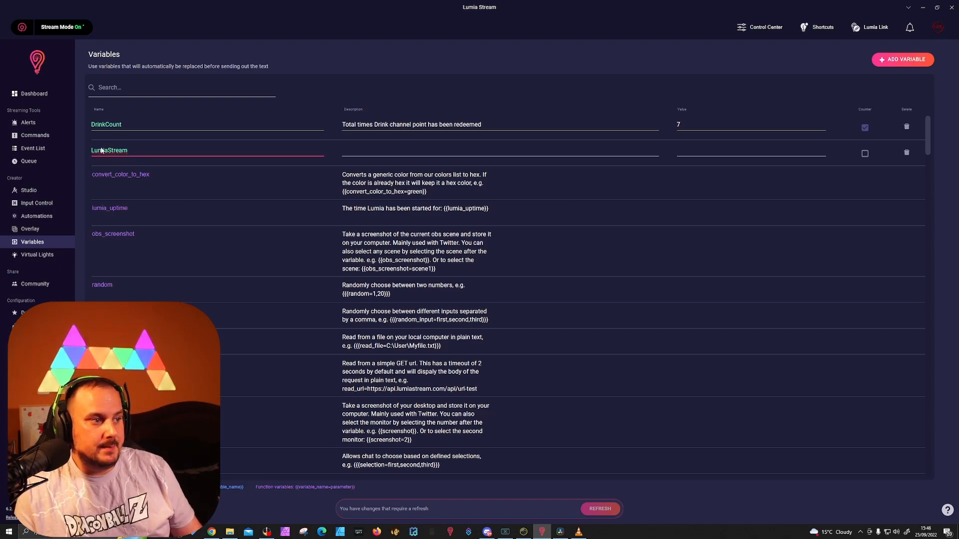
Give the LumiaStream variable the description Test and value 1, make it a counter, and refresh the changes
click(340, 148)
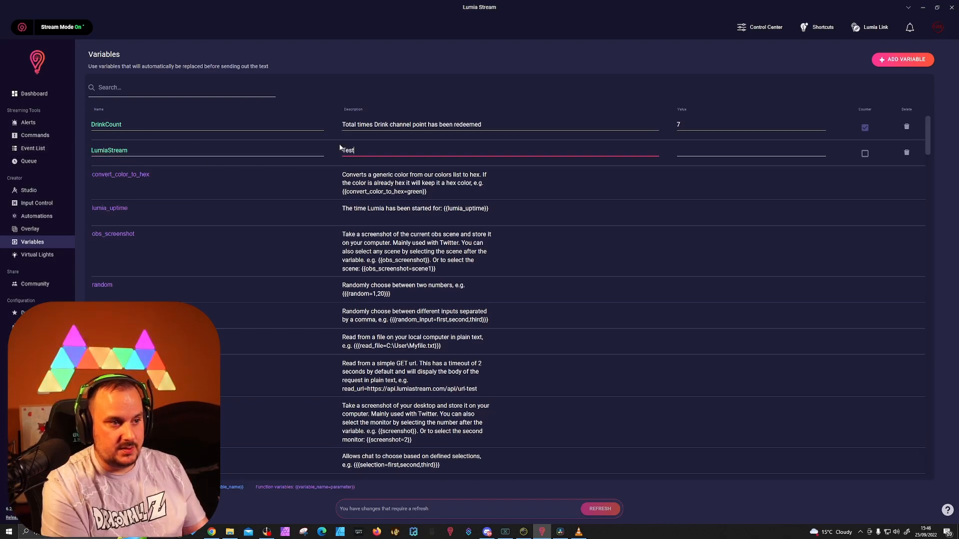
click(694, 151)
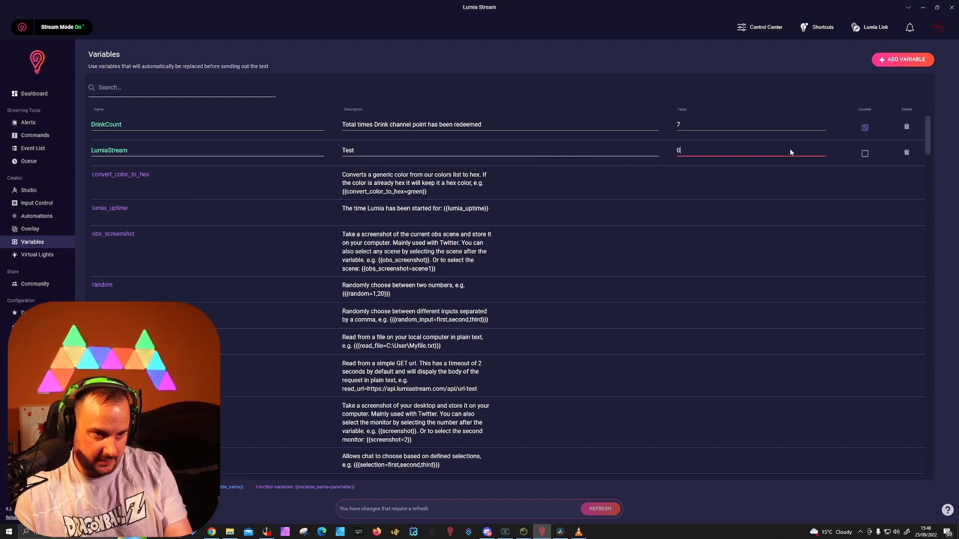
key(BackSpace)
text(1)
click(865, 153)
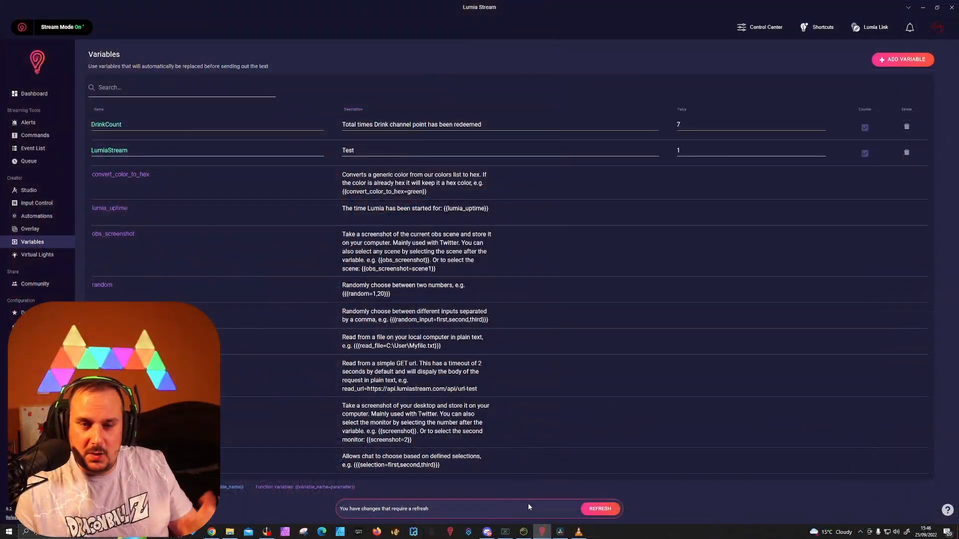
click(608, 508)
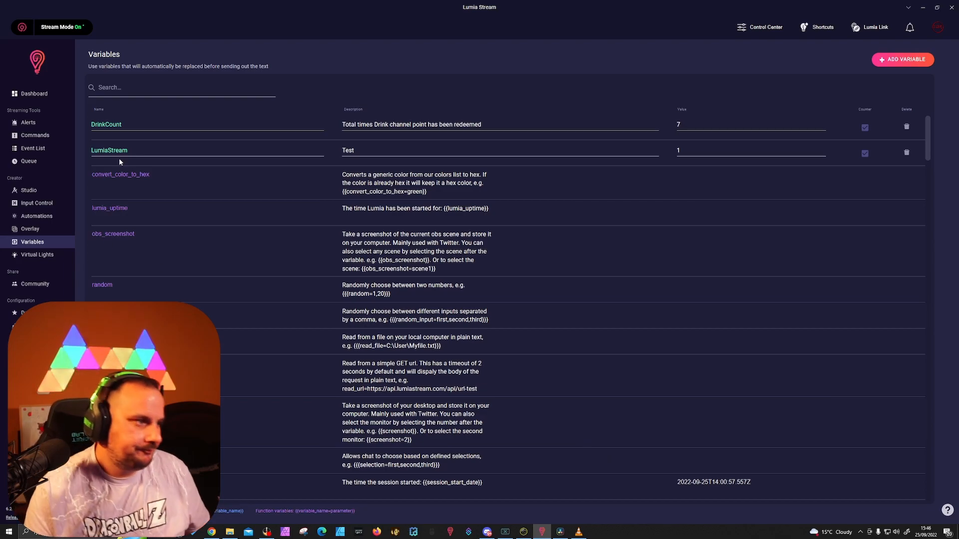
Look through the Twitch Points commands in the music-points and lights folders
click(44, 136)
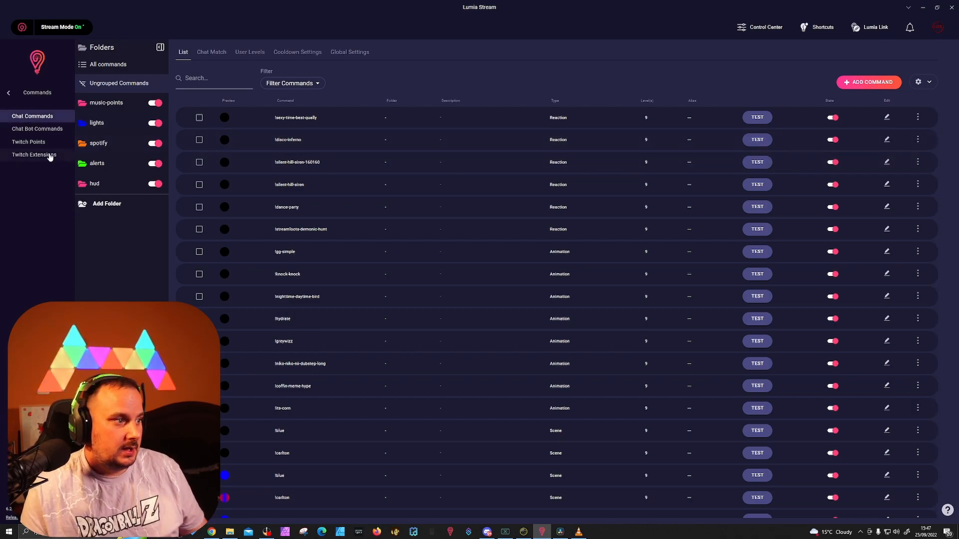
click(40, 142)
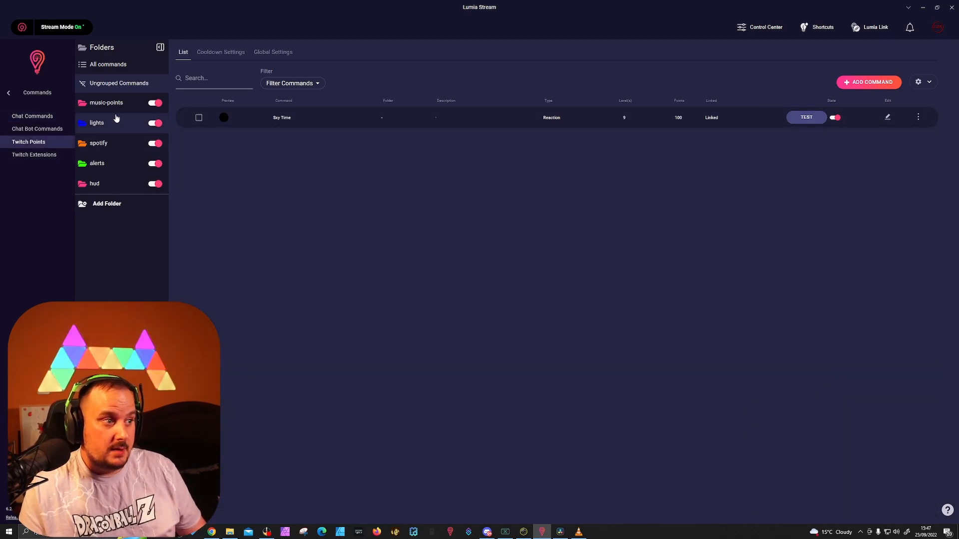
click(116, 103)
click(116, 124)
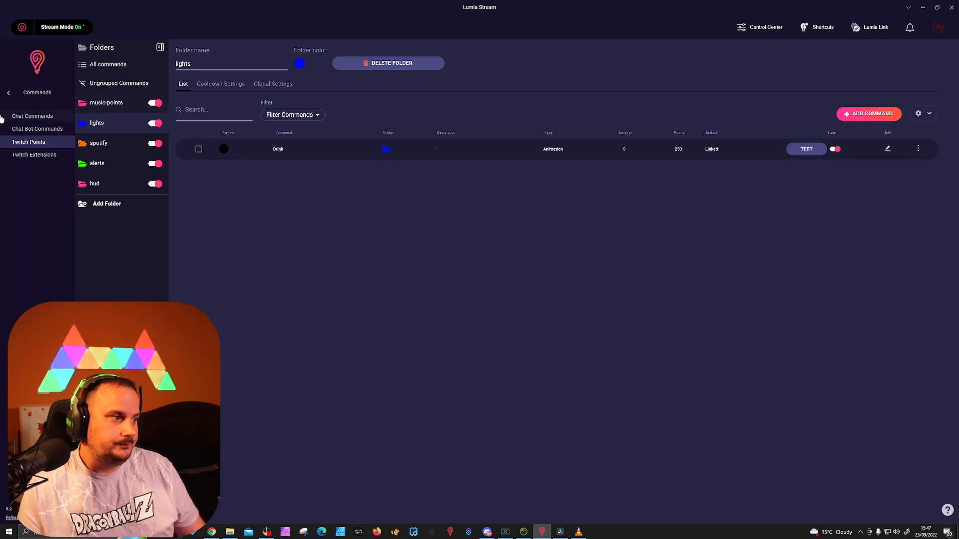
Add a new chat command and name it lumia
click(34, 117)
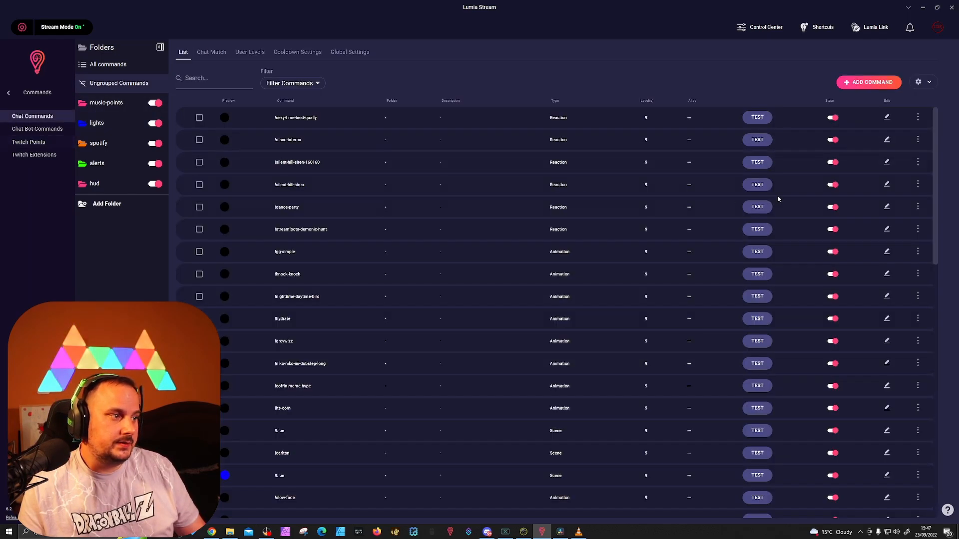
click(868, 87)
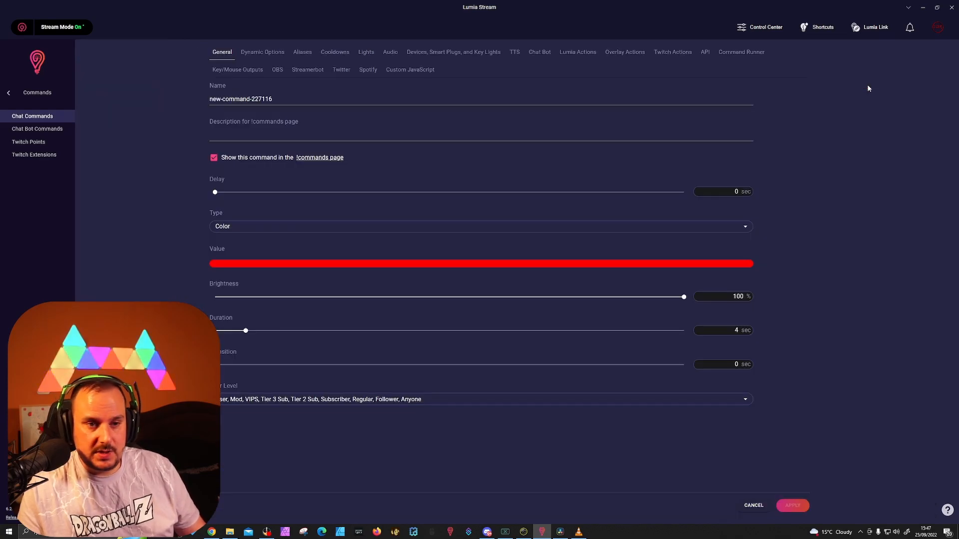
click(279, 100)
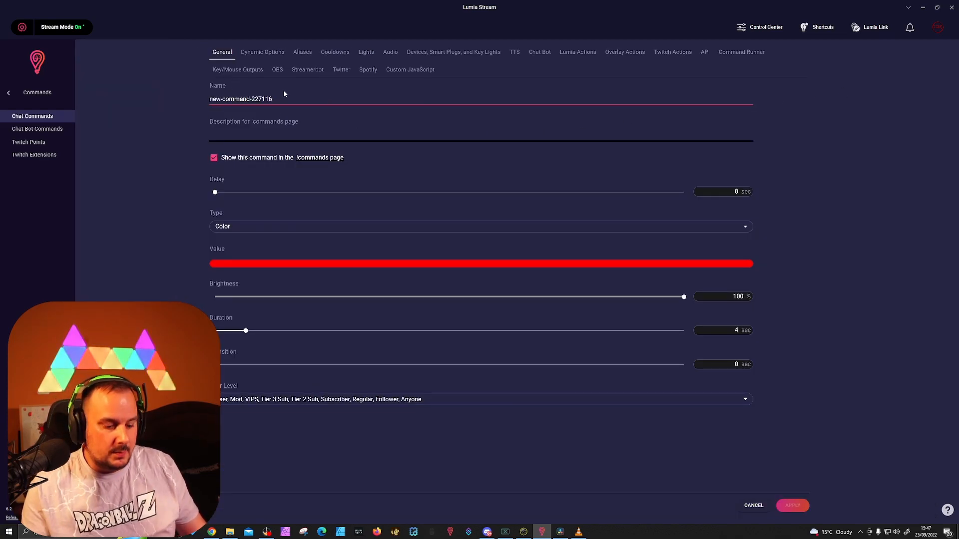
key(BackSpace)
key(BackSpace)
key(BackSpace)
key(BackSpace)
key(BackSpace)
key(BackSpace)
key(BackSpace)
key(BackSpace)
key(BackSpace)
key(BackSpace)
key(BackSpace)
key(BackSpace)
key(BackSpace)
key(BackSpace)
key(BackSpace)
key(BackSpace)
key(BackSpace)
key(BackSpace)
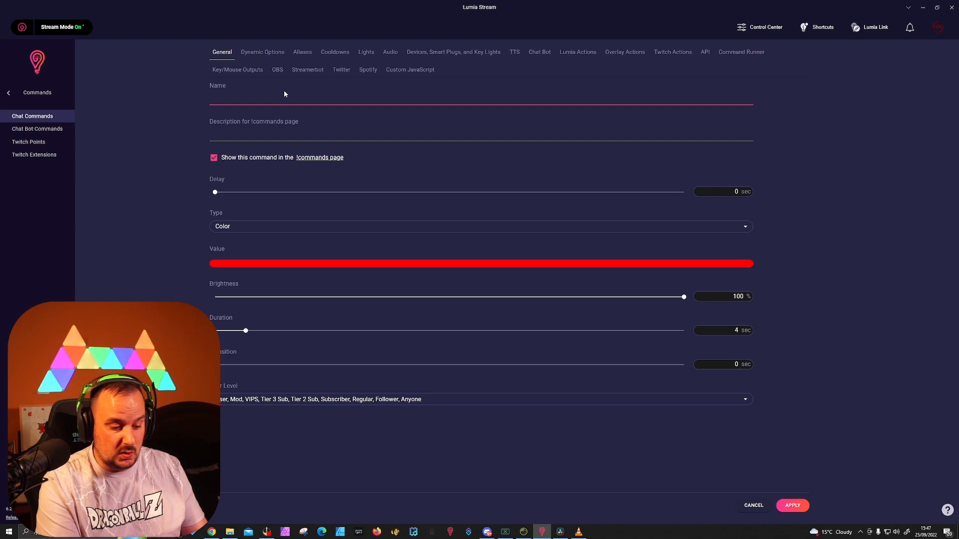
text(lumia)
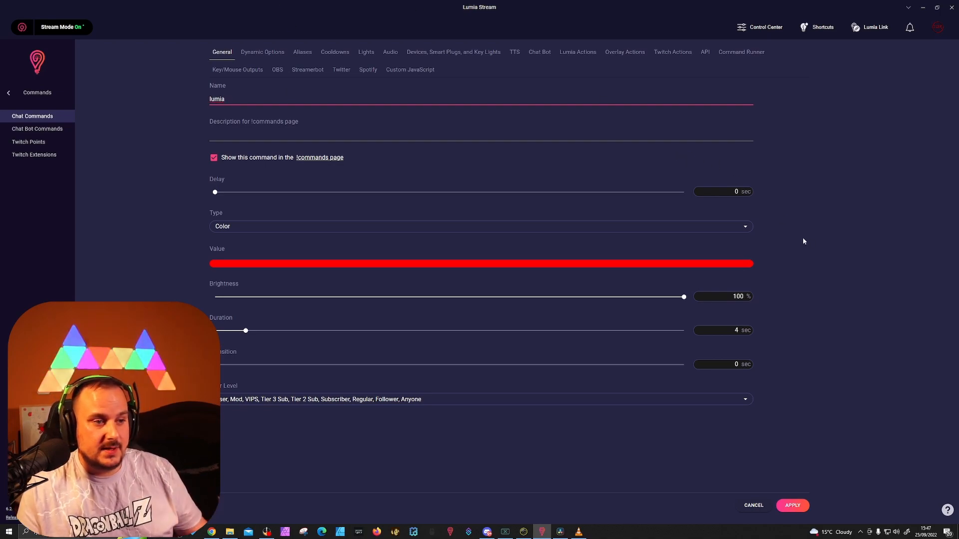
Set the lumia command's type to Animation with the value Knock-Knock, and apply and refresh the changes
click(426, 231)
click(306, 293)
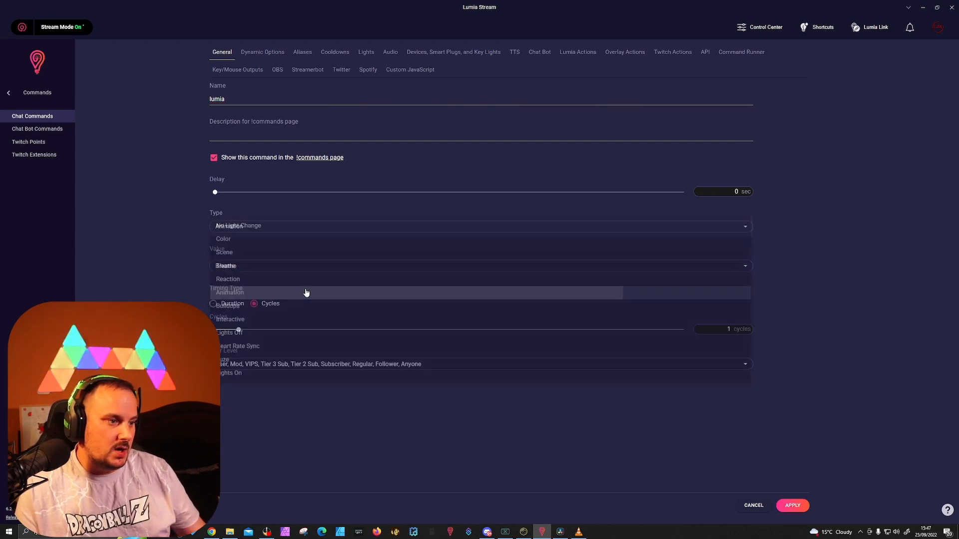
click(299, 275)
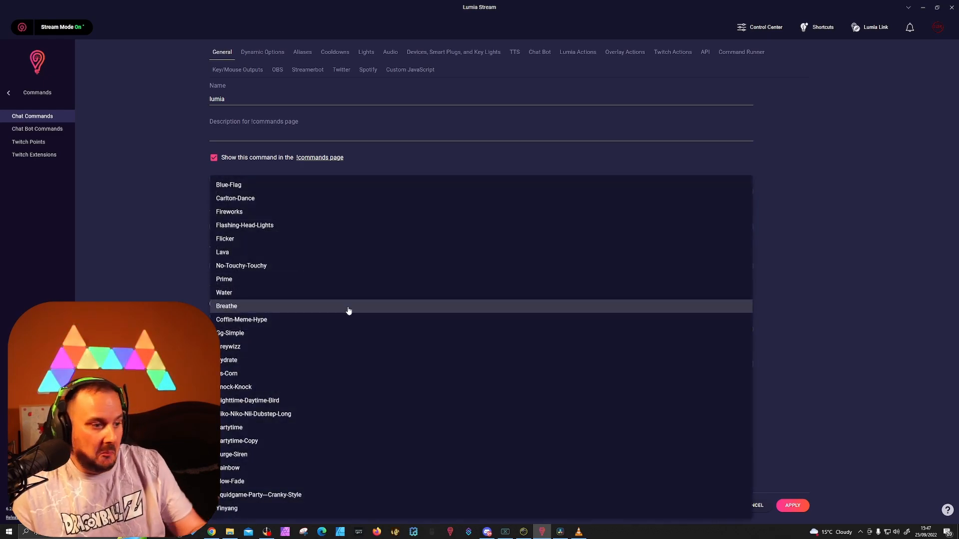
click(244, 388)
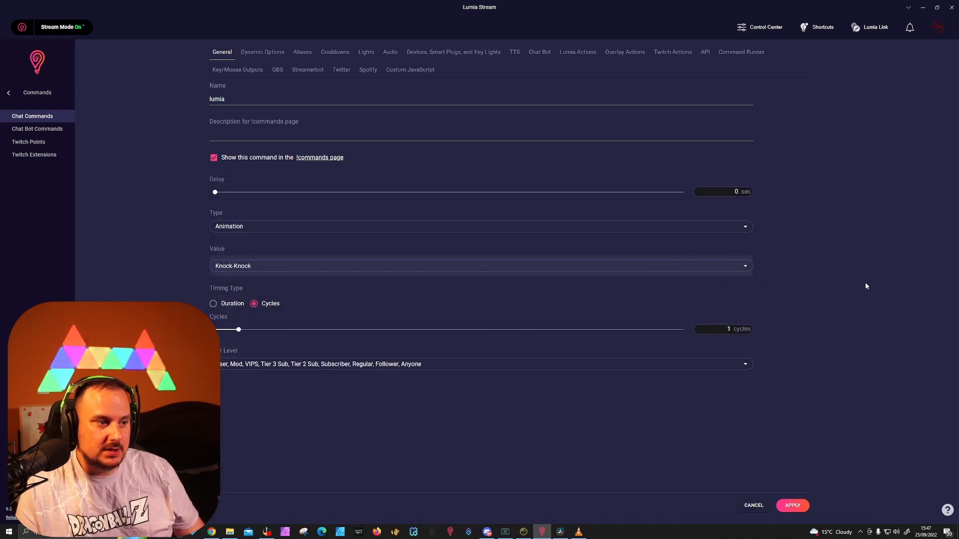
click(792, 506)
click(600, 517)
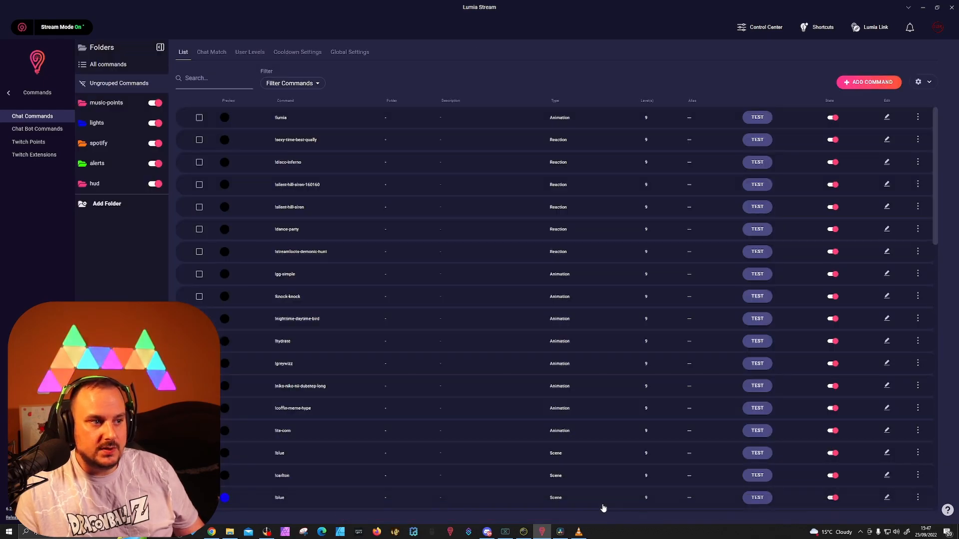
click(886, 117)
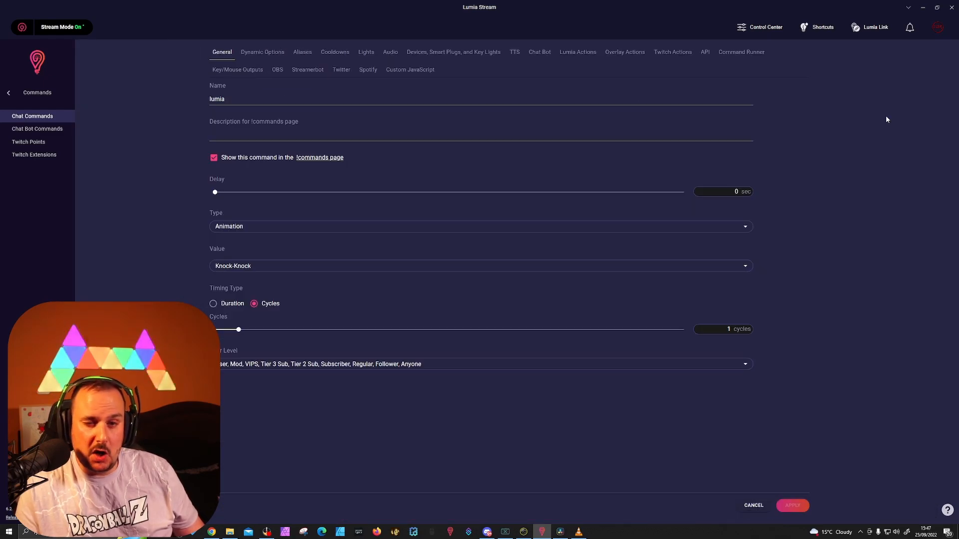
click(579, 53)
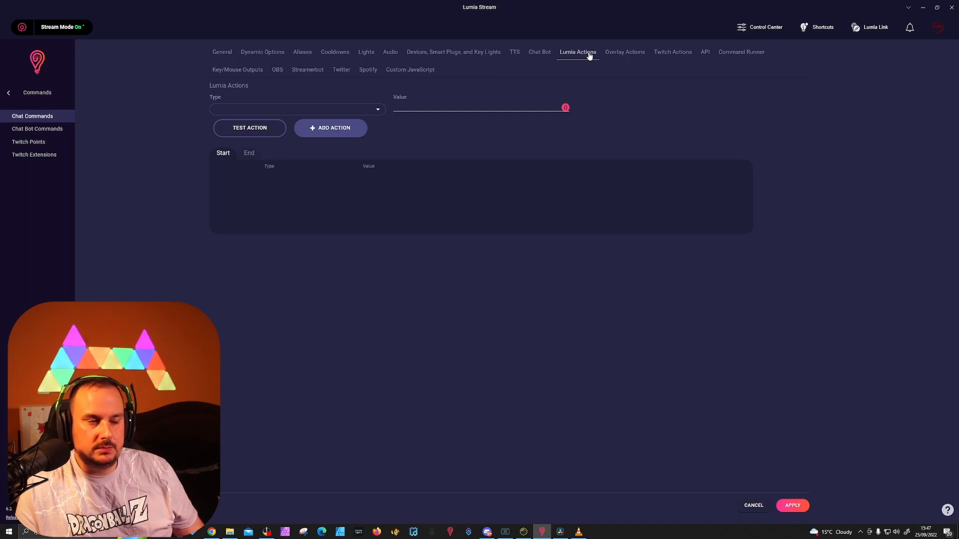
click(9, 93)
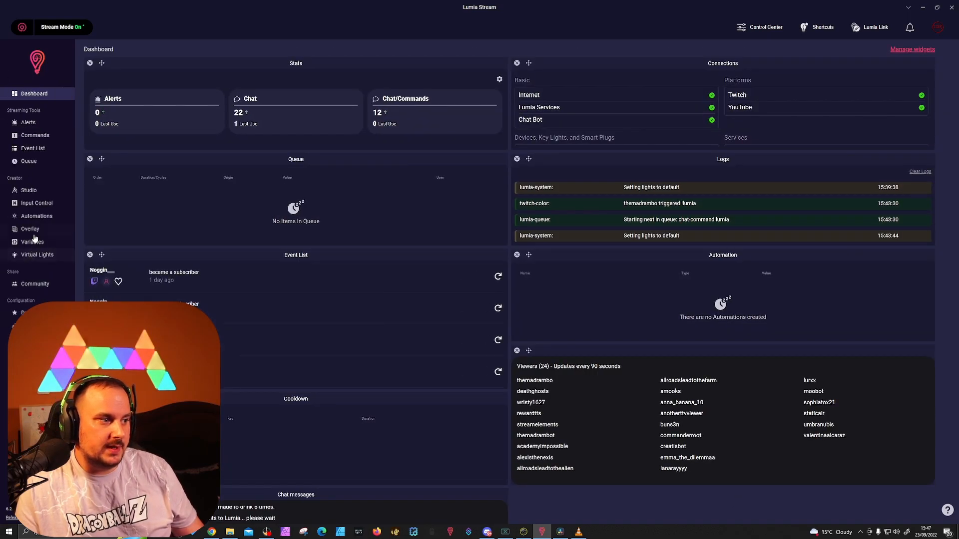
click(32, 242)
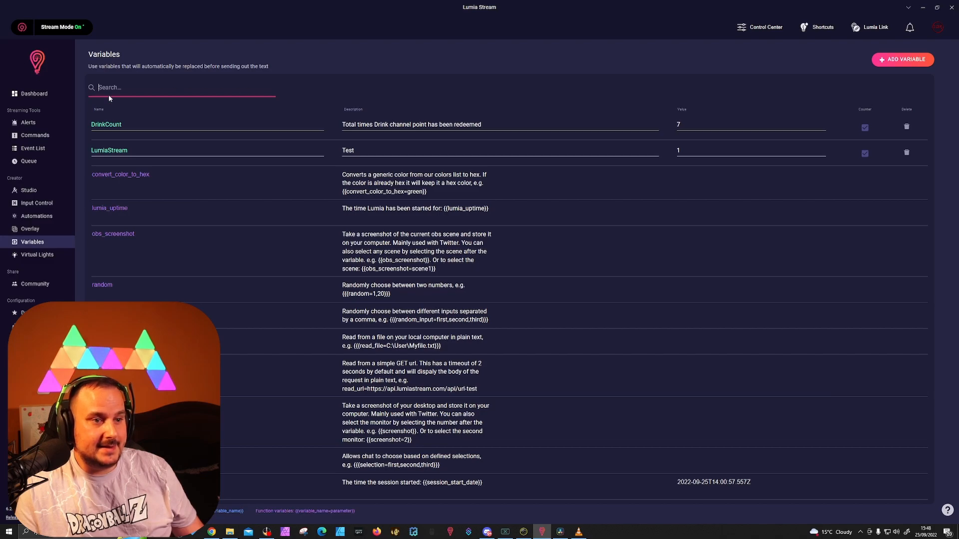
click(35, 135)
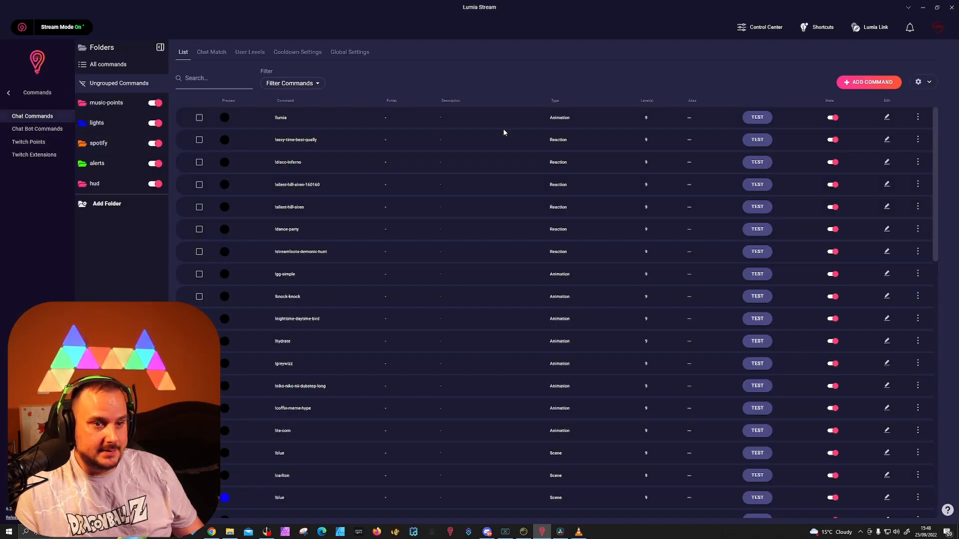
Add an Update Variable action to the lumia command's Lumia Actions, targeting LumiaStream with value +1, and apply it
click(886, 117)
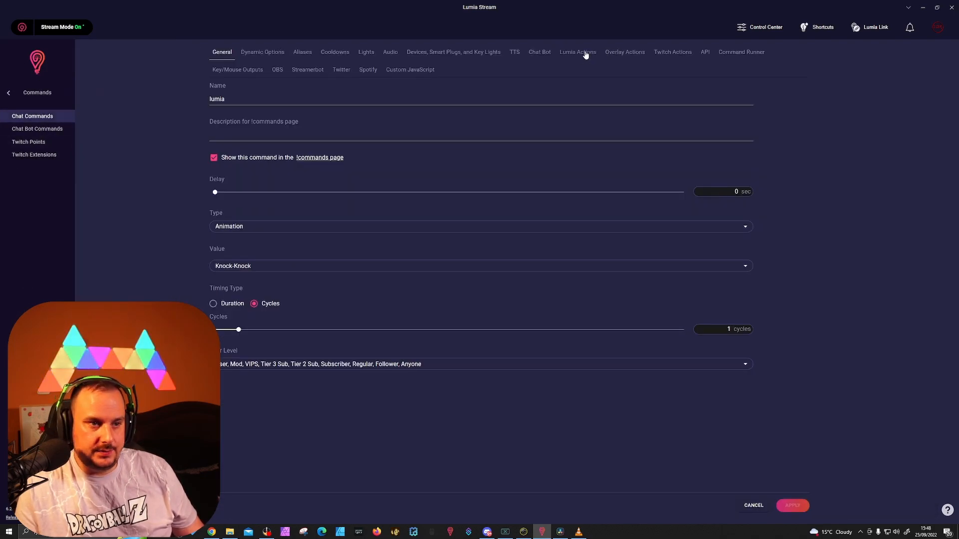
click(584, 53)
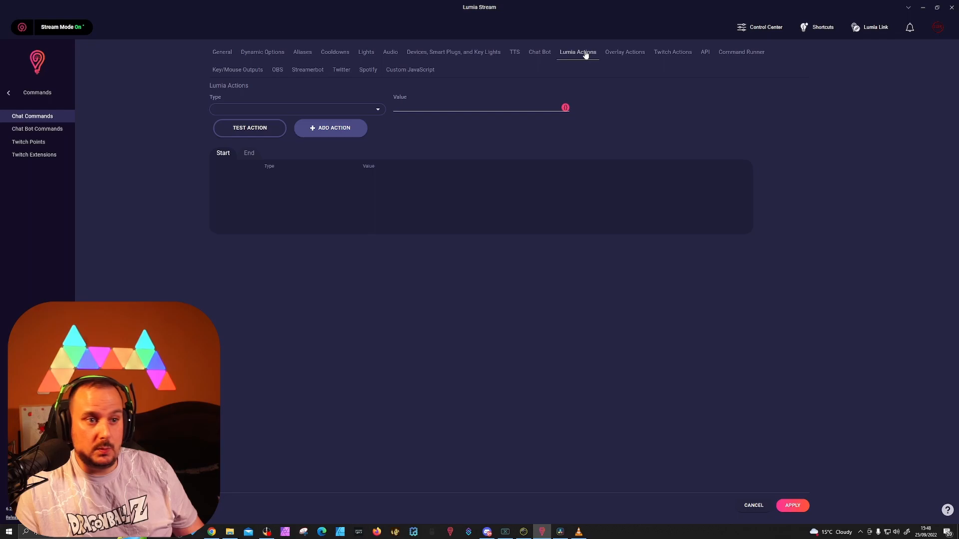
click(283, 111)
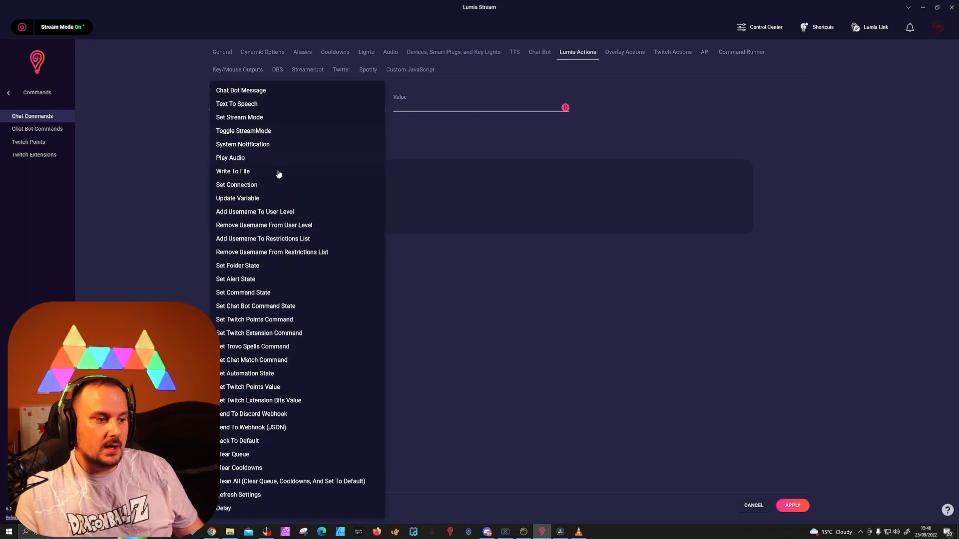
click(281, 200)
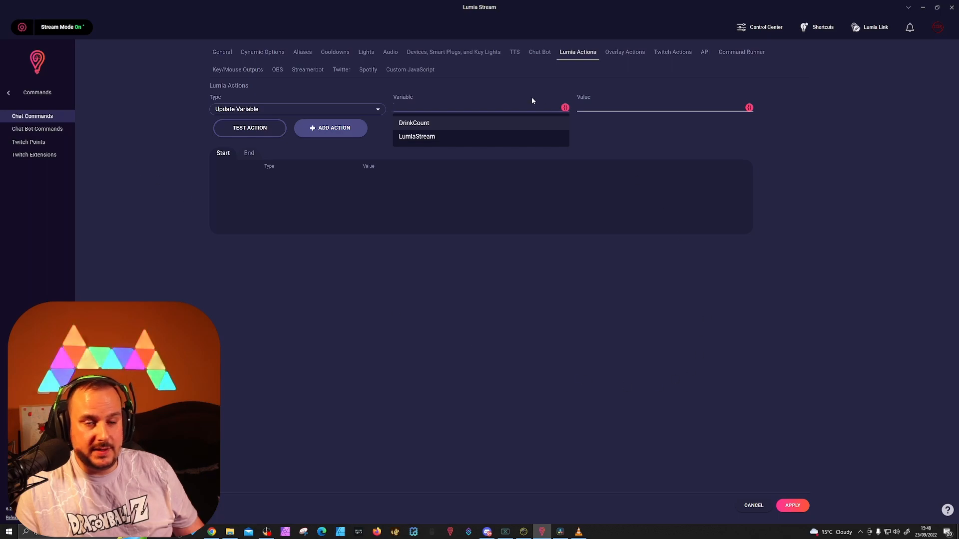
click(416, 139)
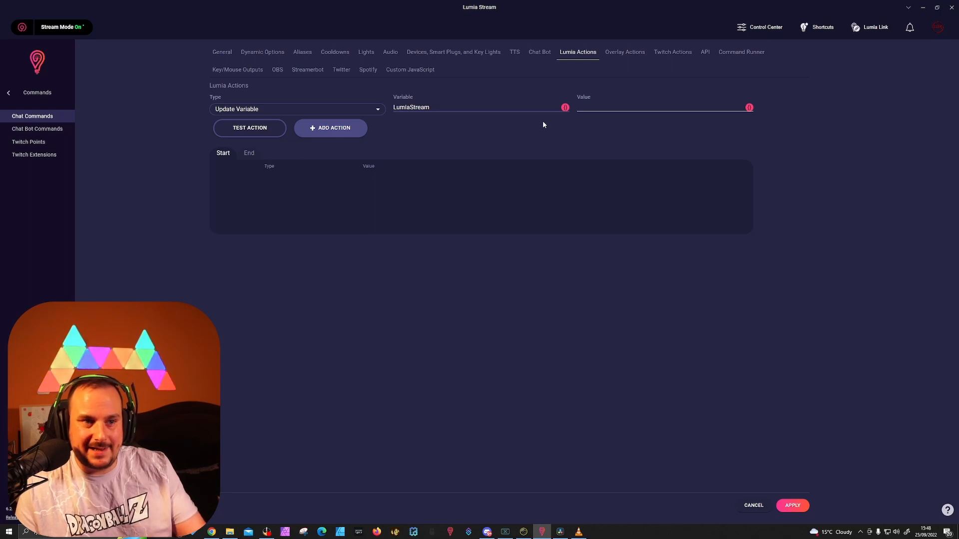
click(615, 109)
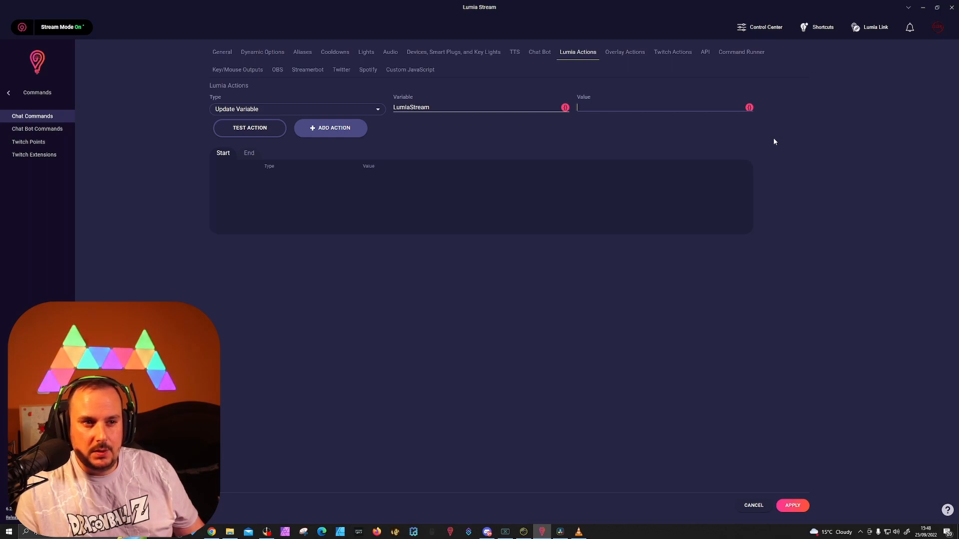
text(1)
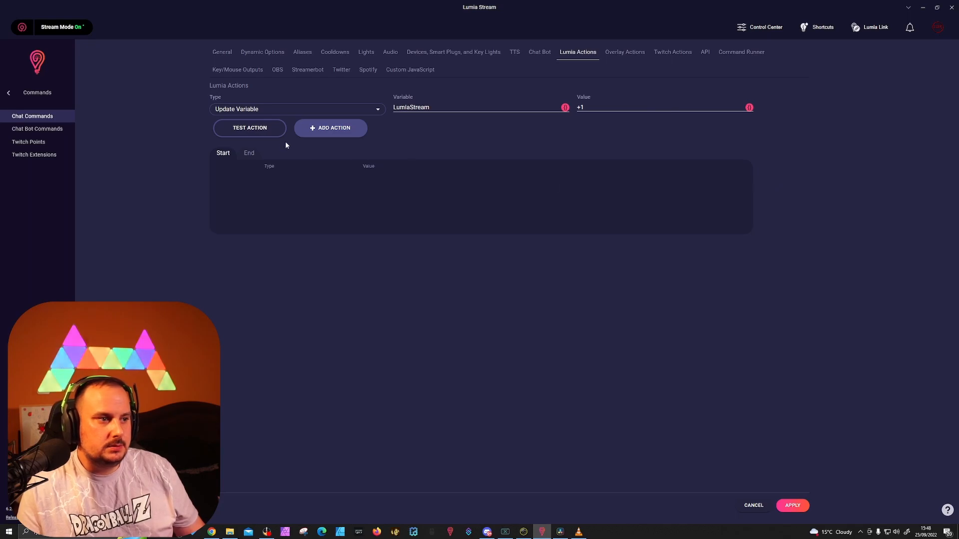
click(347, 129)
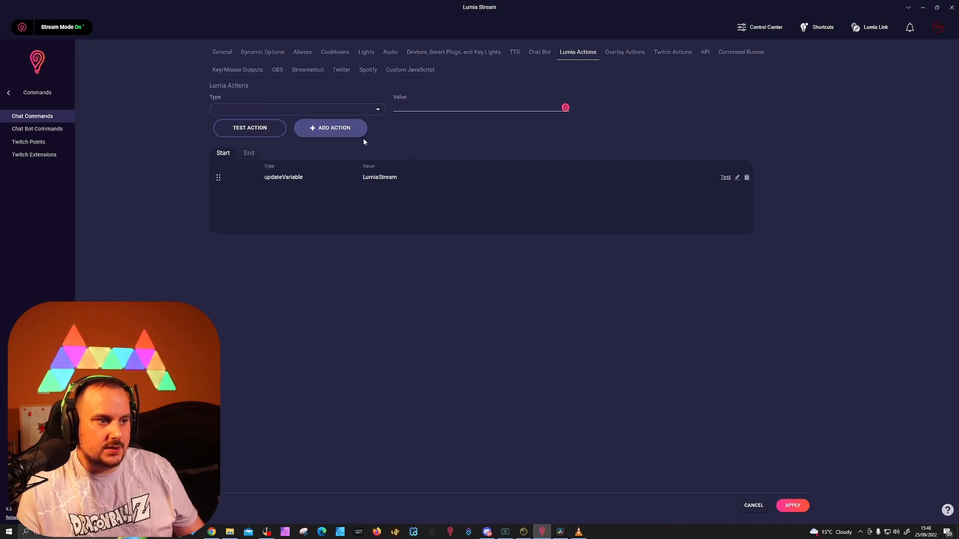
click(794, 506)
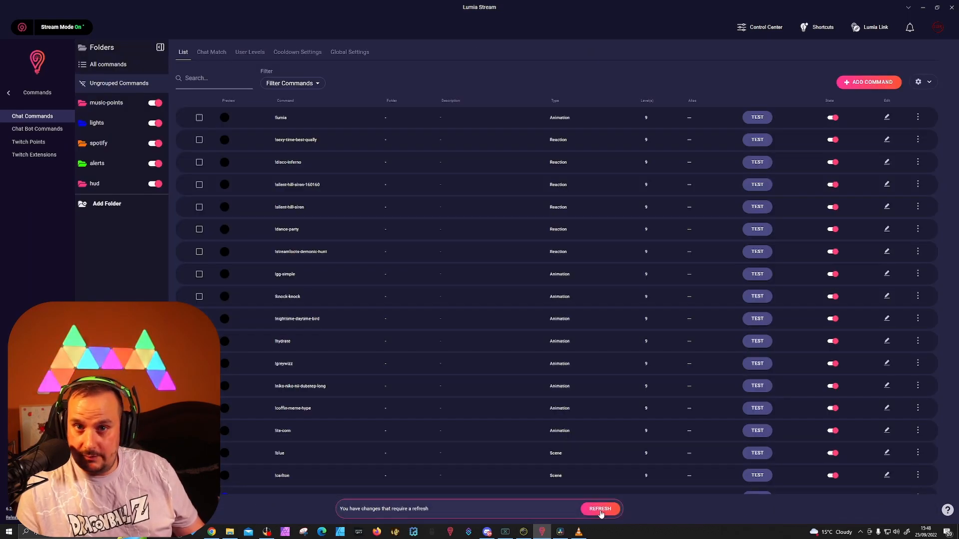
Refresh the pending changes and reopen the lumia command at its Chat Bot settings
click(600, 509)
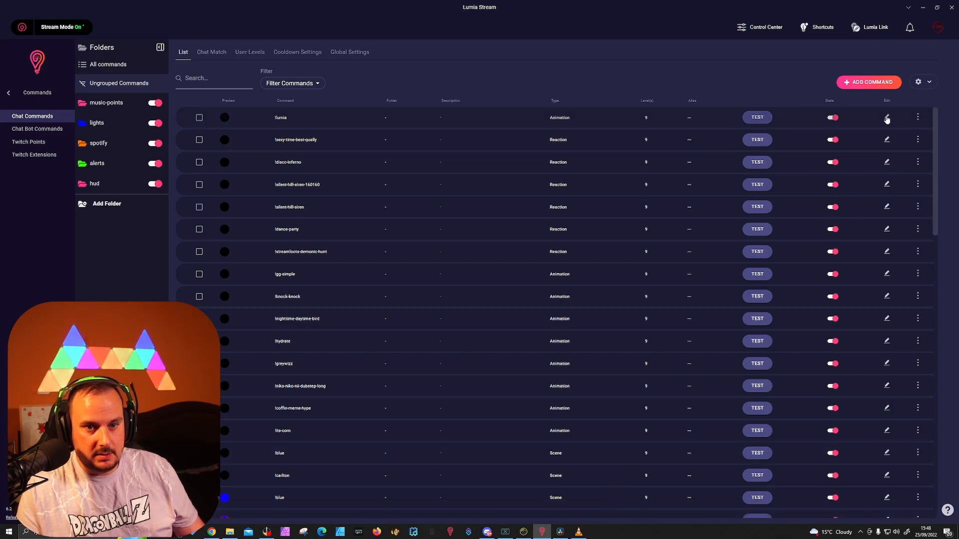
click(887, 119)
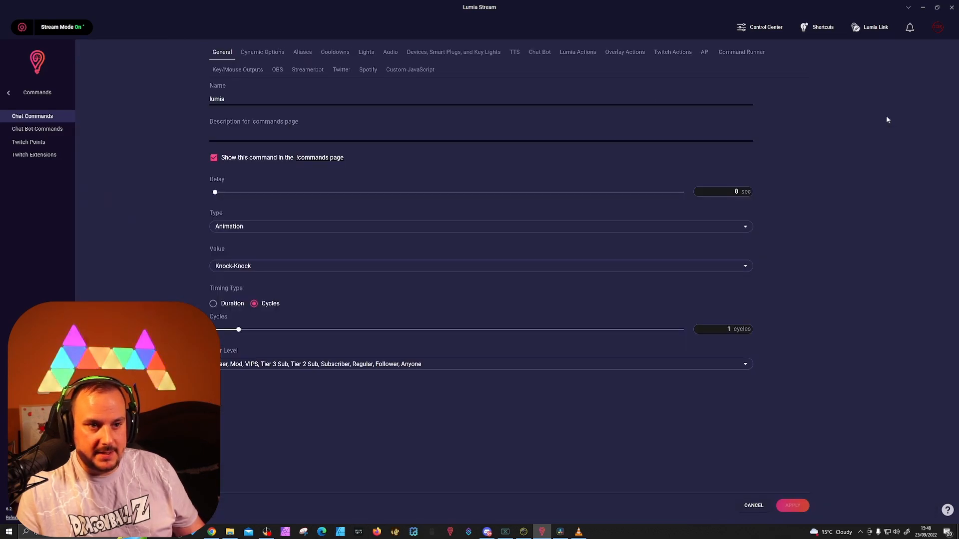
click(541, 54)
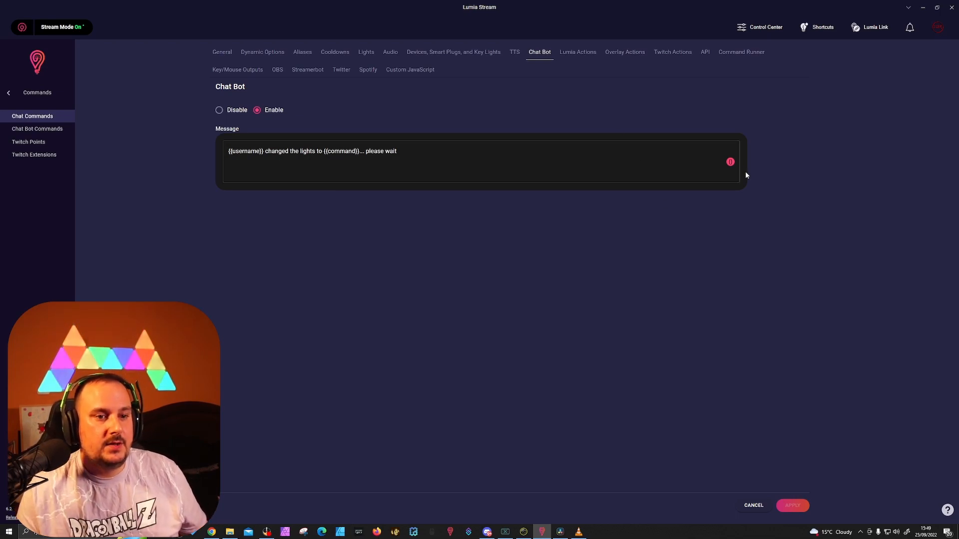
Look through the variables available for the Chat Bot message to find the custom LumiaStream variable
click(730, 163)
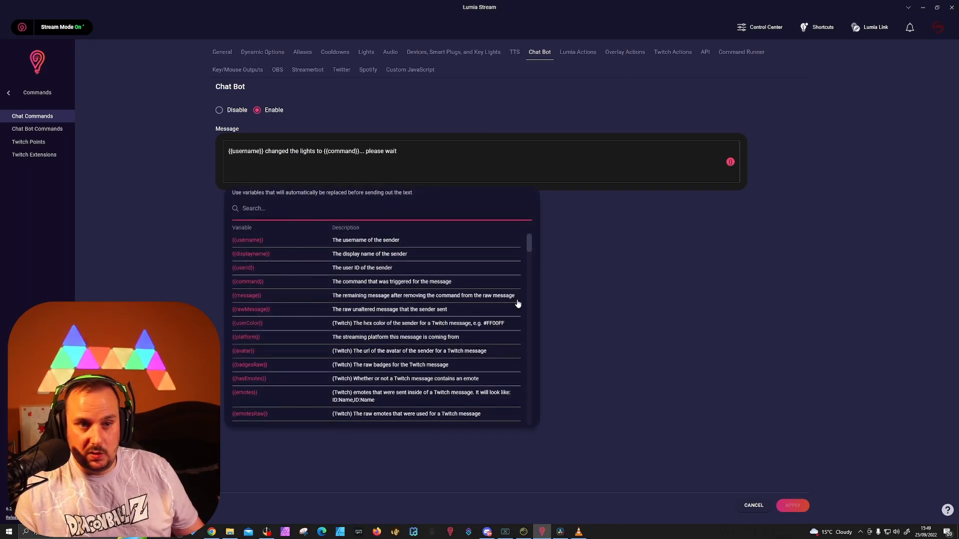
scroll(339, 354, down, 15)
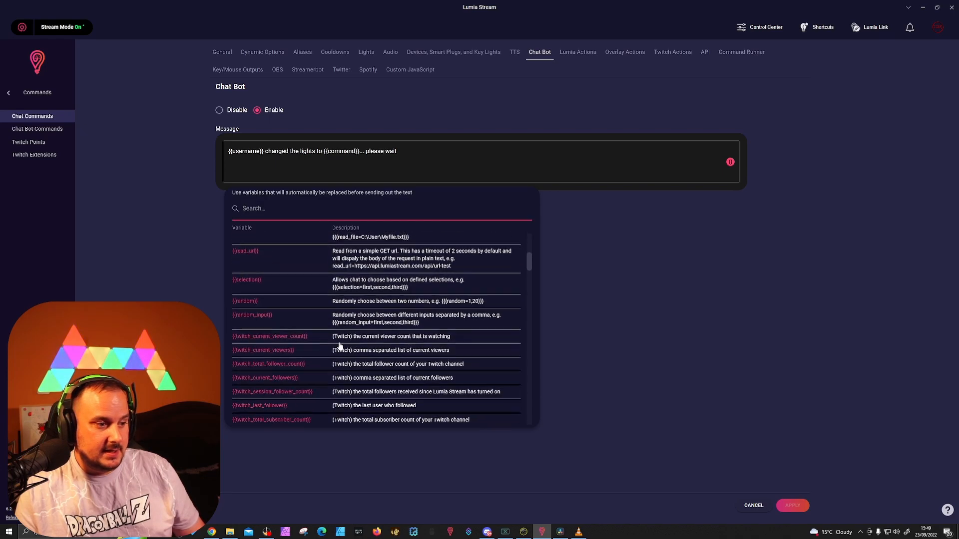
scroll(349, 368, down, 10)
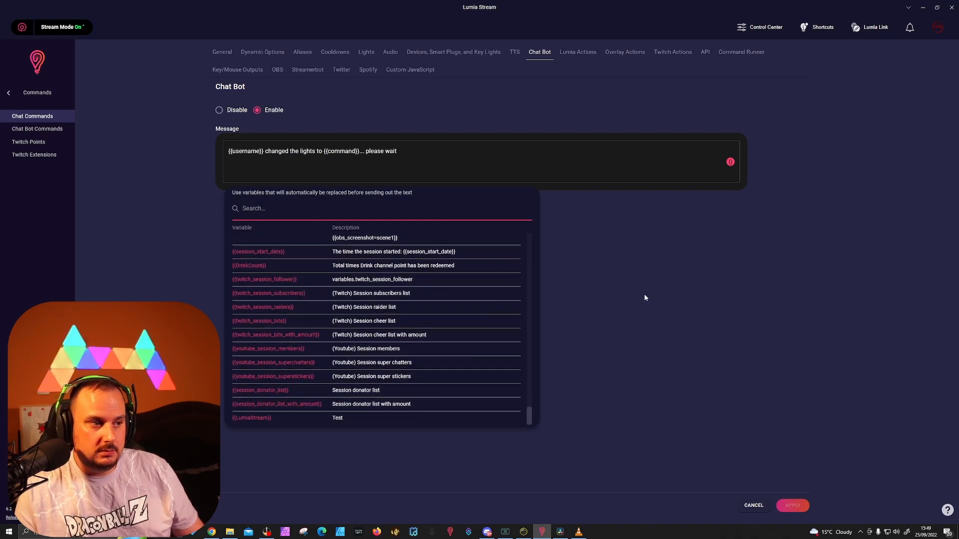
scroll(363, 346, up, 4)
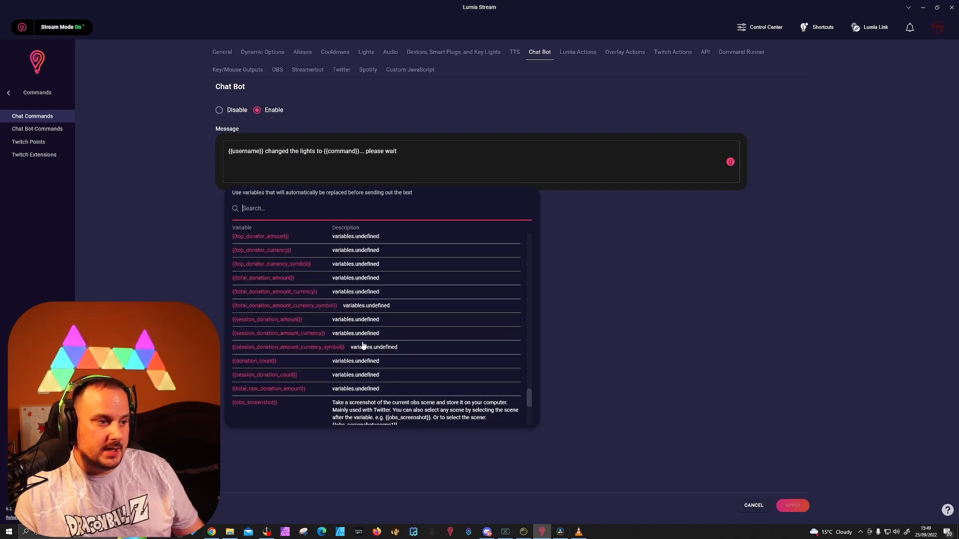
scroll(363, 346, up, 10)
Replace the Chat Bot message with "We have heard the door knocking {{LumiaStream}} times" and apply it
click(288, 160)
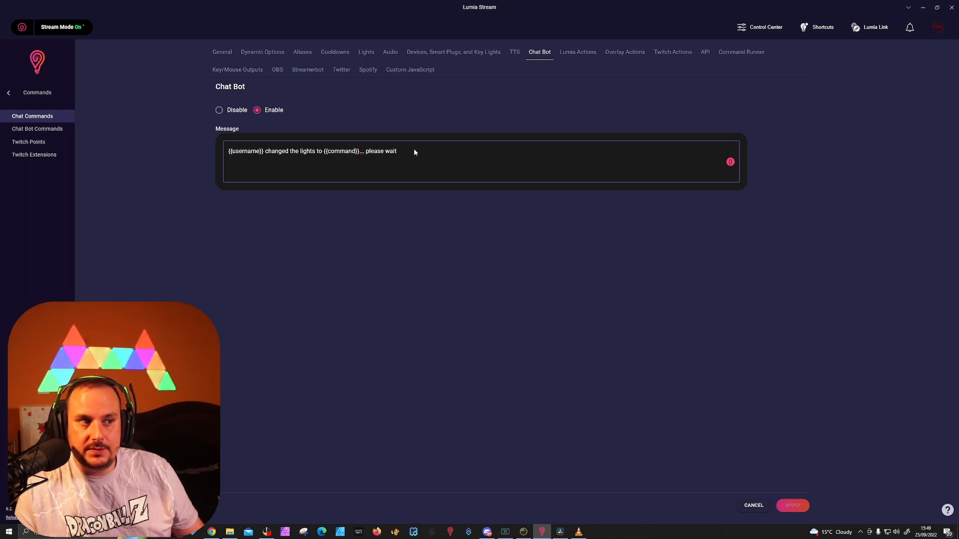
key(ctrl+a)
text(We have heard the)
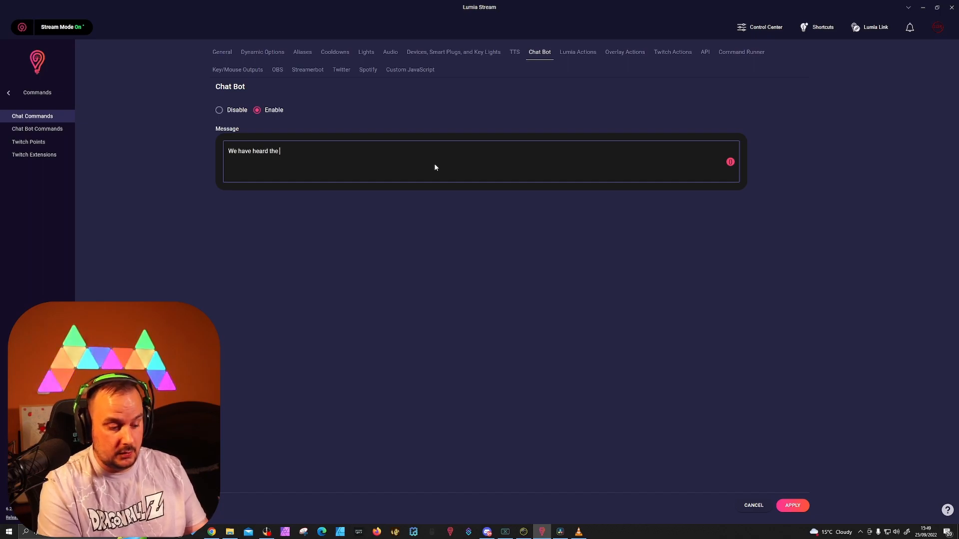
text( door knocking {{)
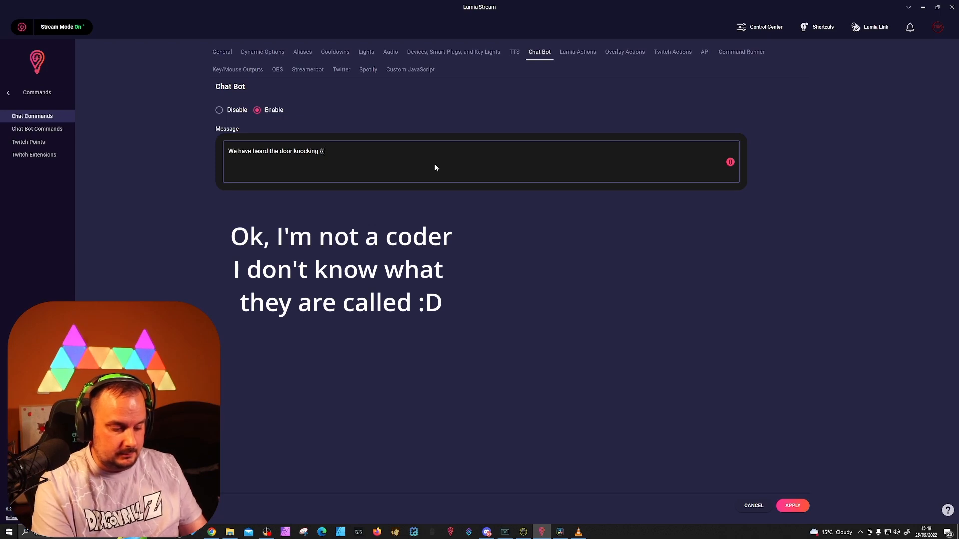
text(LumiaStr)
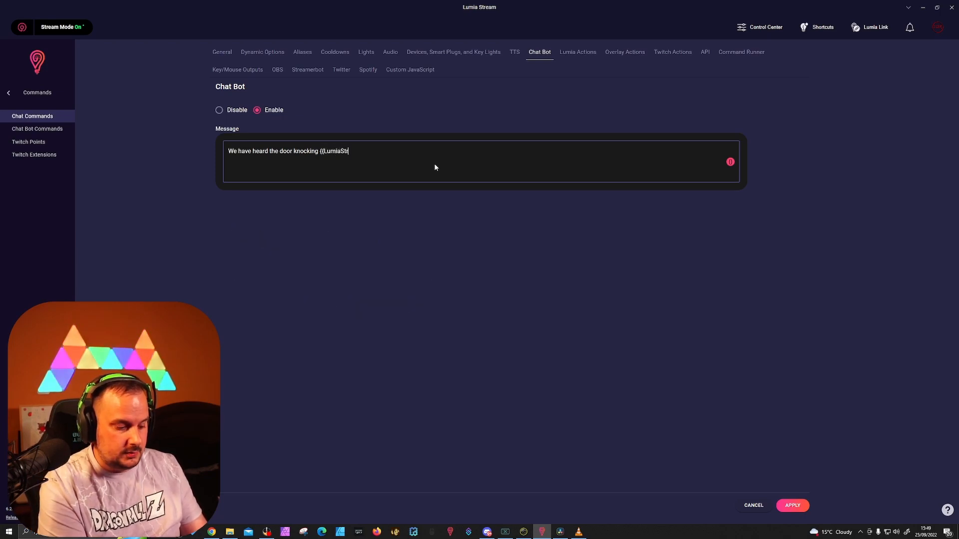
text(eam}})
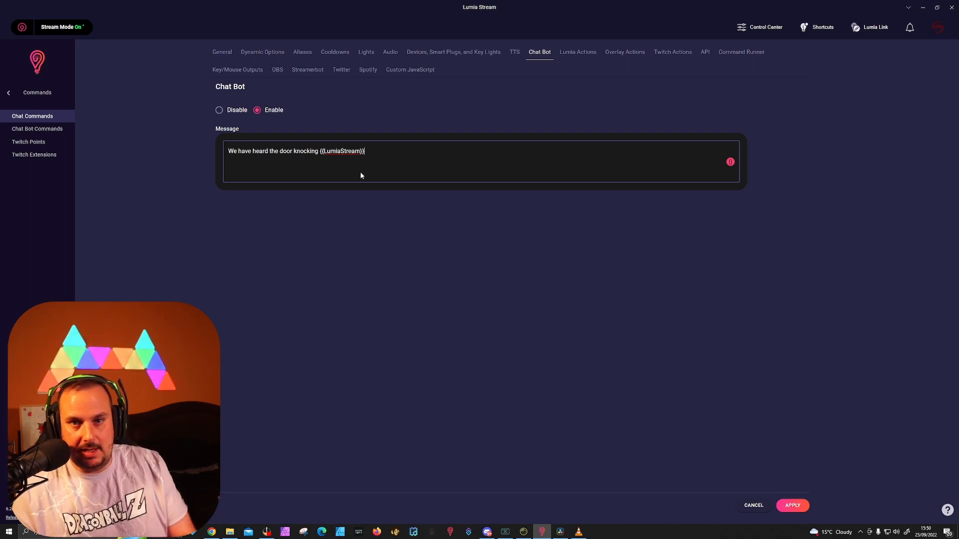
text(times)
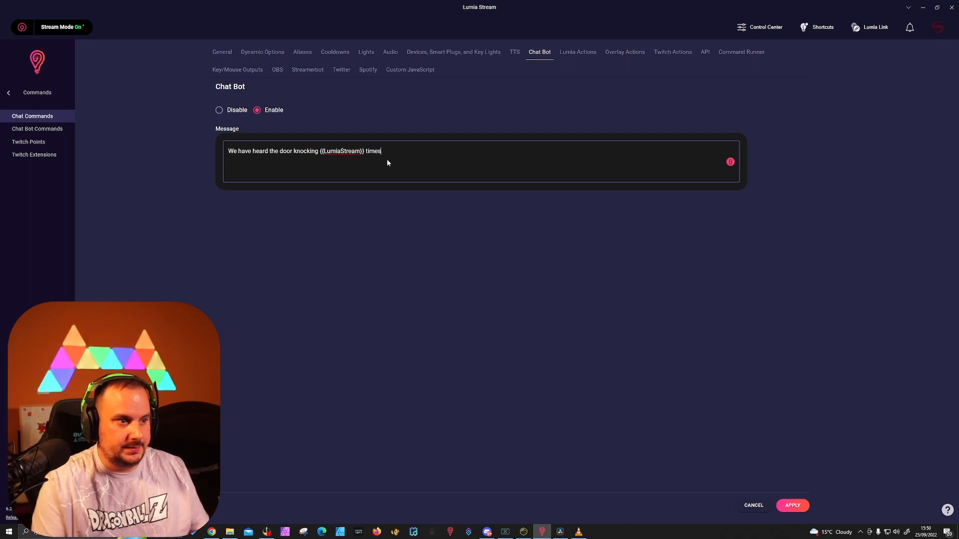
click(798, 504)
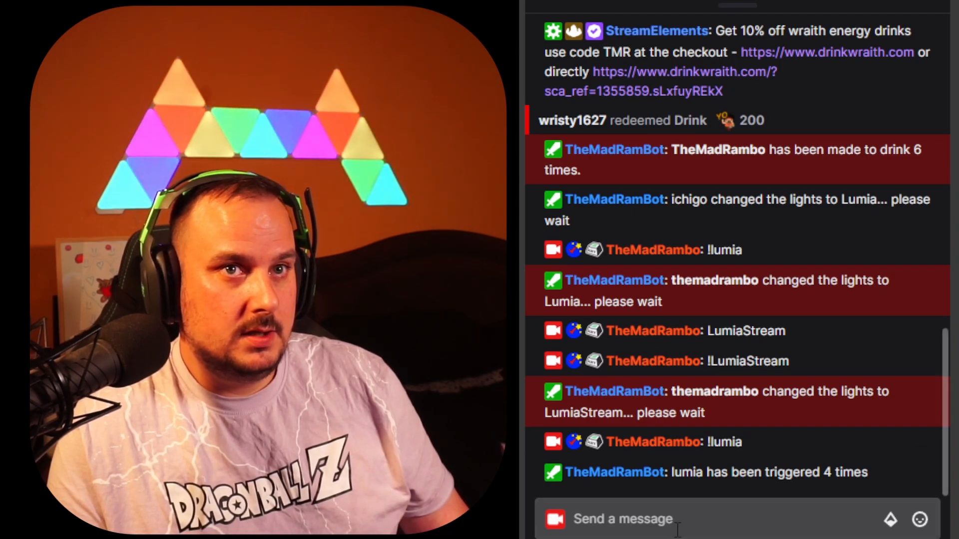
Switch to the Twitch chat and send !lumia three times to test the command and its counter
click(714, 534)
text(!lumia)
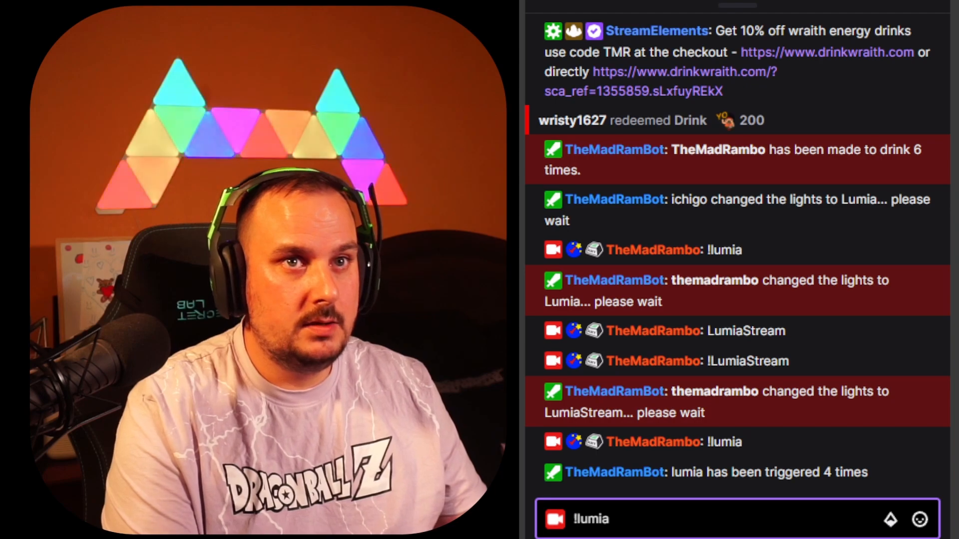
key(Return)
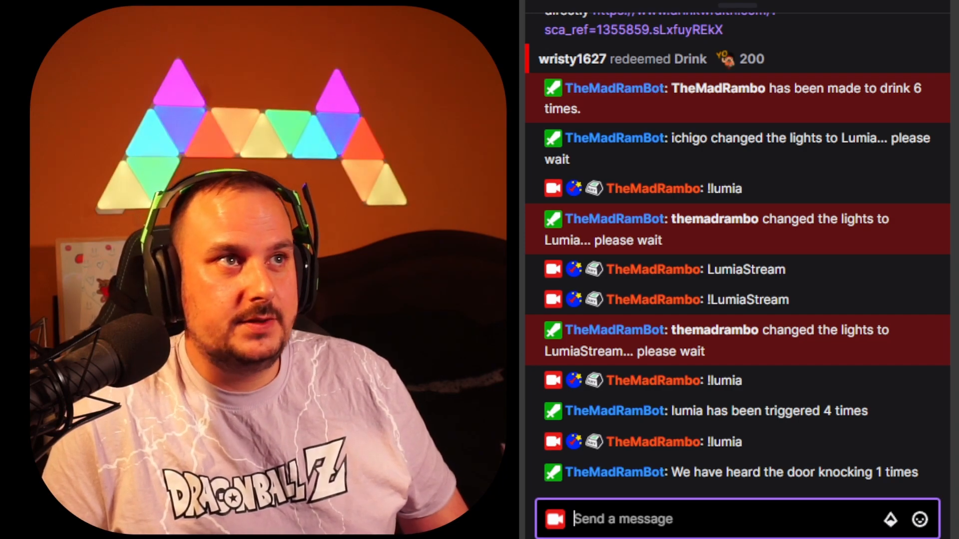
text(!lumia)
key(Return)
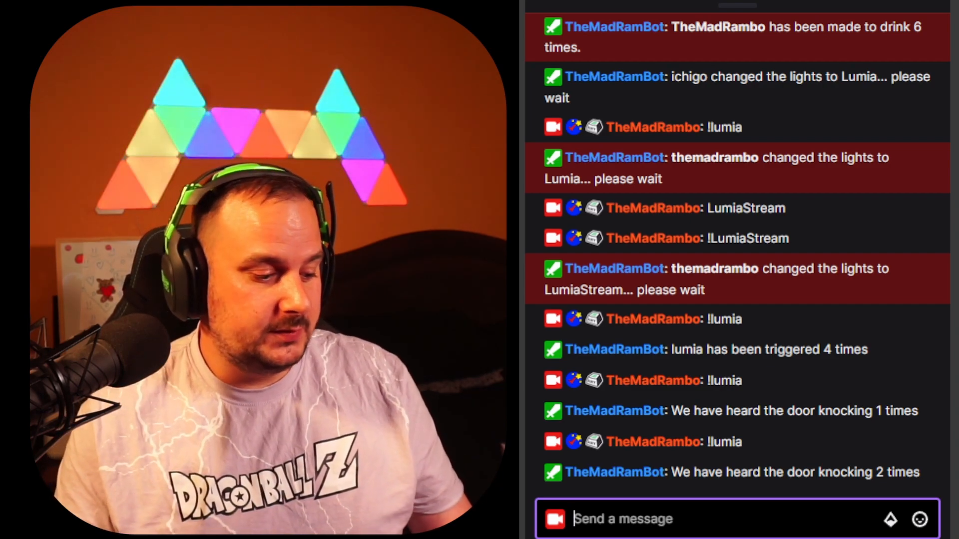
text(!lumia)
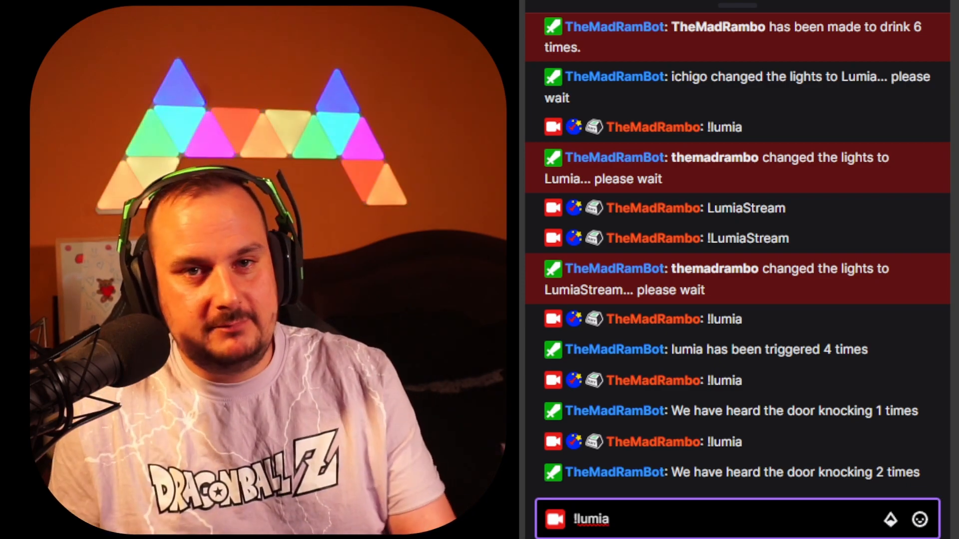
key(Return)
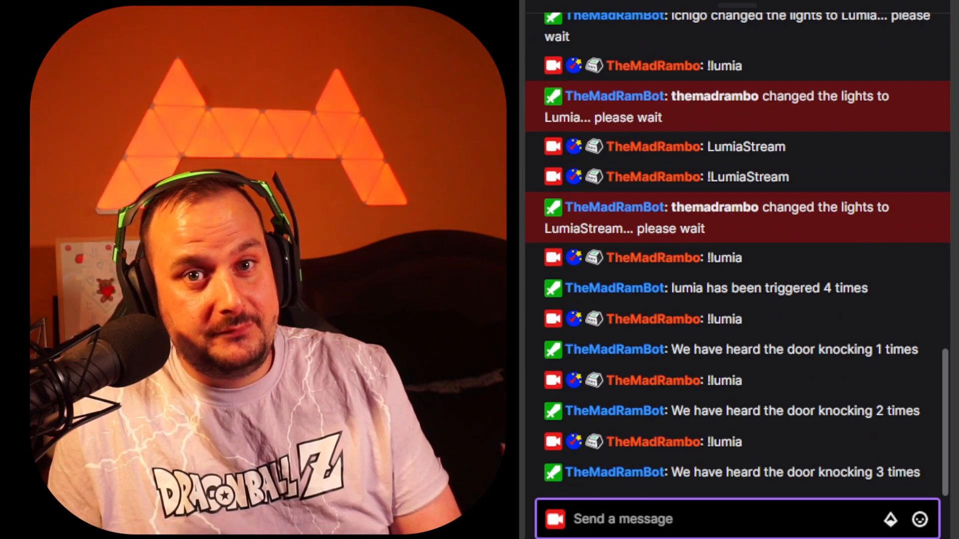